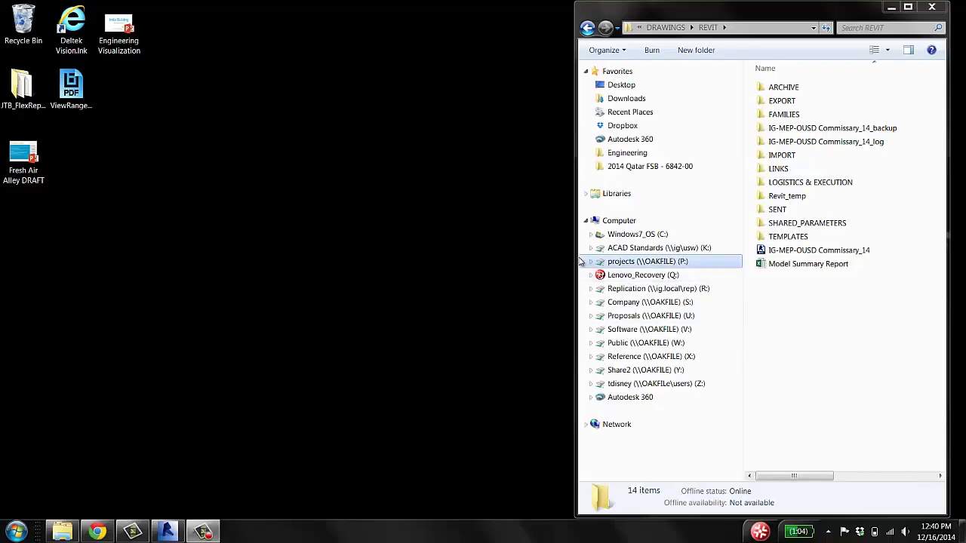
Widen the REVIT folder window and select the IG-MEP-OUSD Commissary_14 project file.
drag(578, 258, 543, 260)
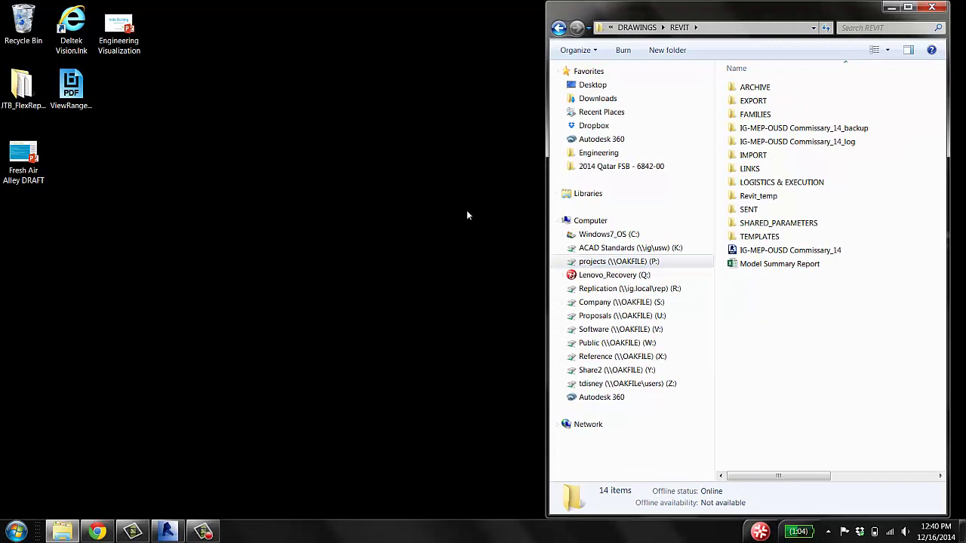
click(751, 250)
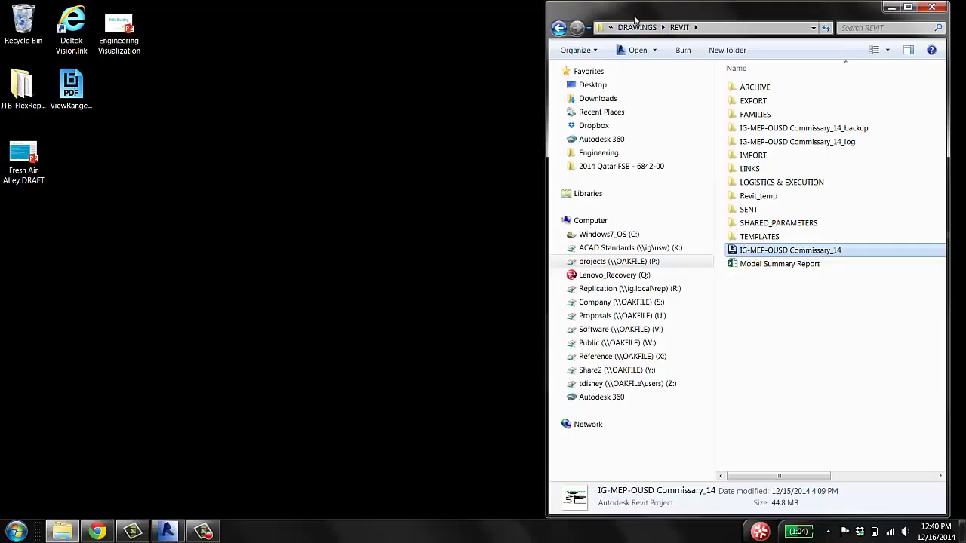
Move and stretch the Explorer window, narrowing the Name column to show Date modified and Type.
drag(755, 8, 717, 8)
drag(913, 114, 963, 115)
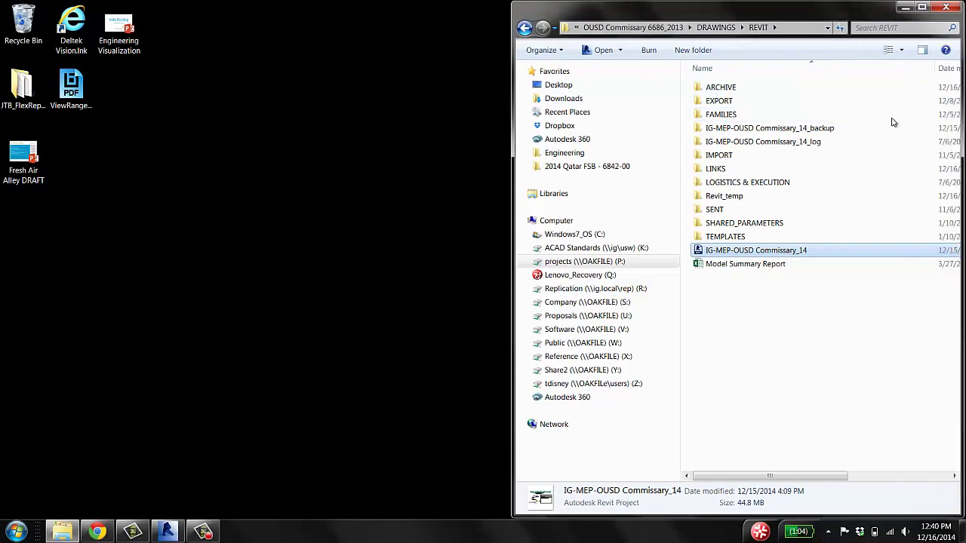
drag(933, 67, 850, 68)
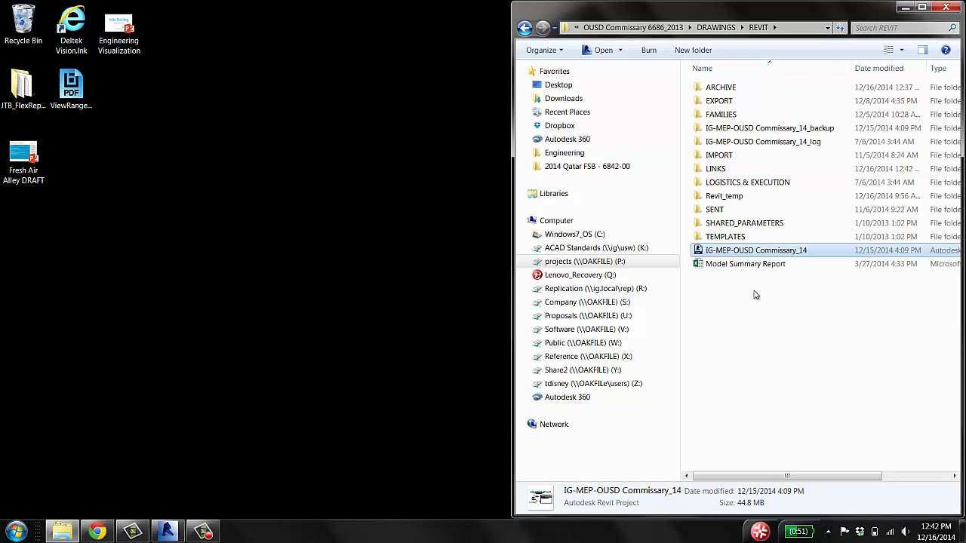
Switch to Revit, start opening a project, and browse to the projects network drive.
click(148, 401)
key(alt+Tab)
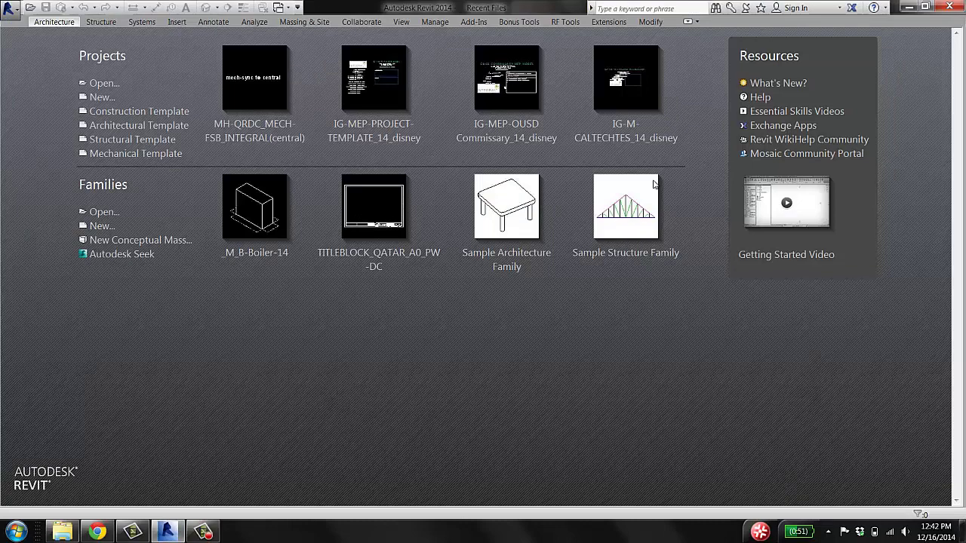
click(101, 83)
click(111, 326)
double_click(181, 169)
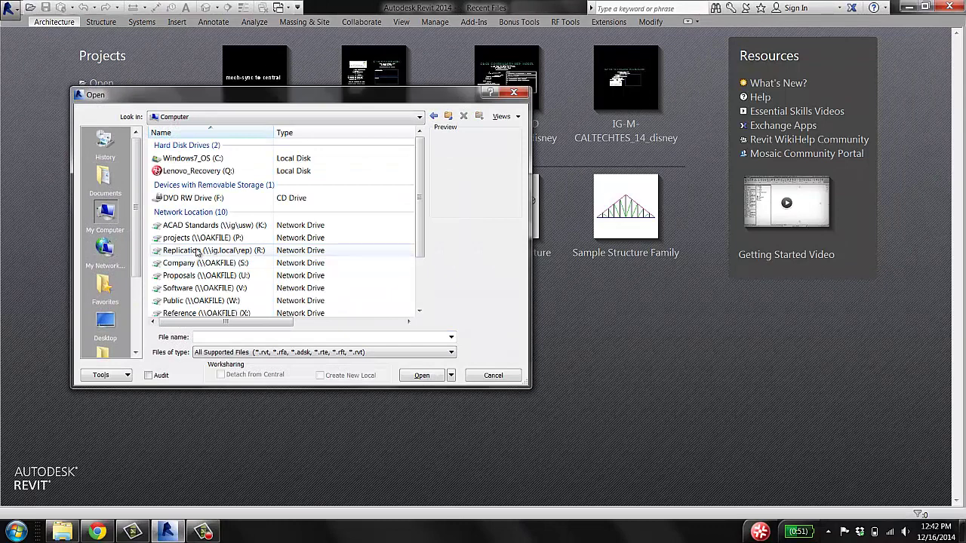
double_click(215, 238)
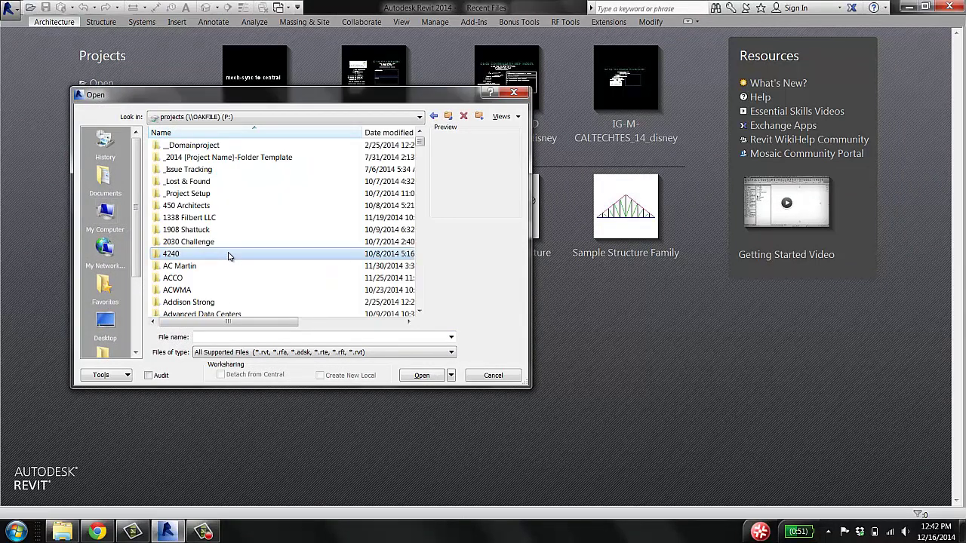
Navigate through the project owner's folder to OUSD Commissary 6686_2013 > DRAWINGS > REVIT and select IG-MEP-OUSD Commissary_14.
text(cody)
key(Return)
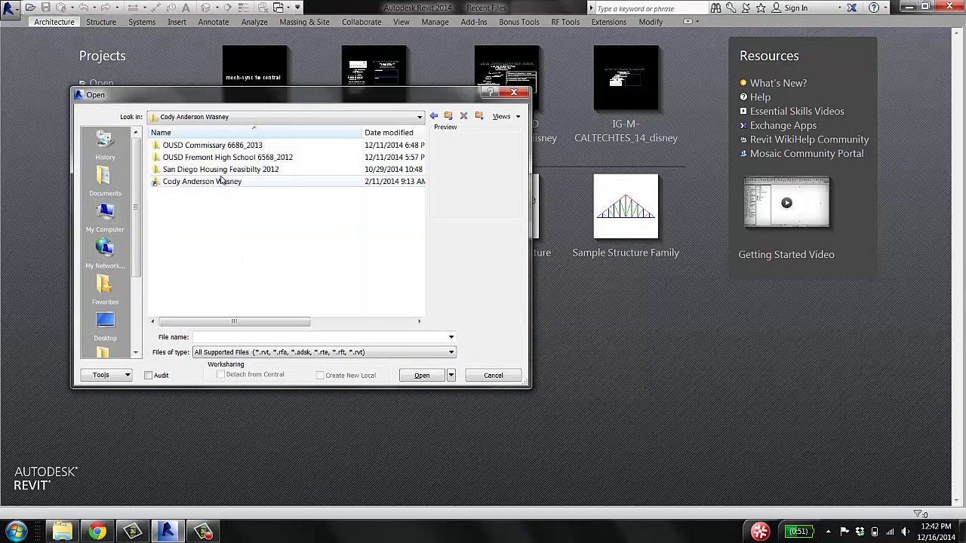
text(o)
key(Return)
text(dr)
key(Return)
double_click(178, 206)
click(194, 292)
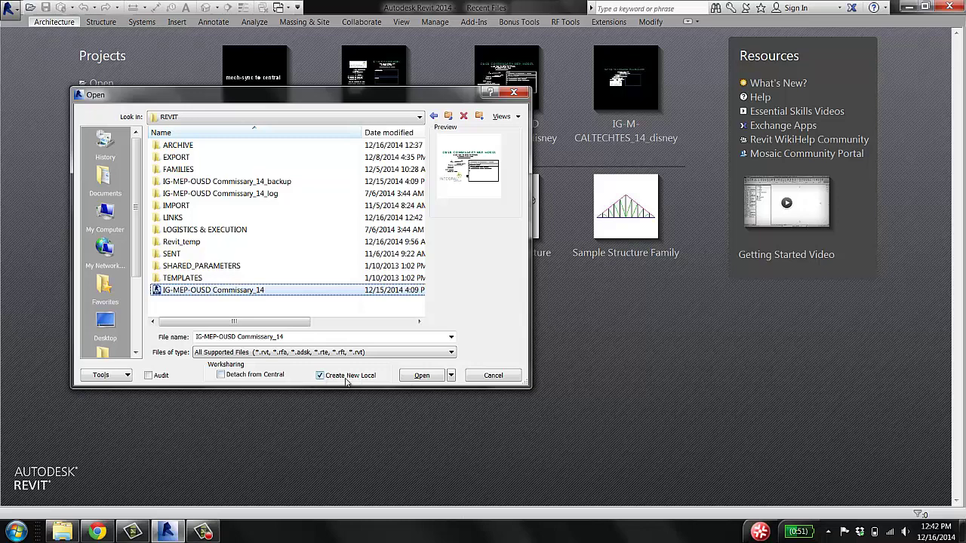
Open IG-MEP-OUSD Commissary_14 as a new local file, overwriting the existing local copy.
click(421, 379)
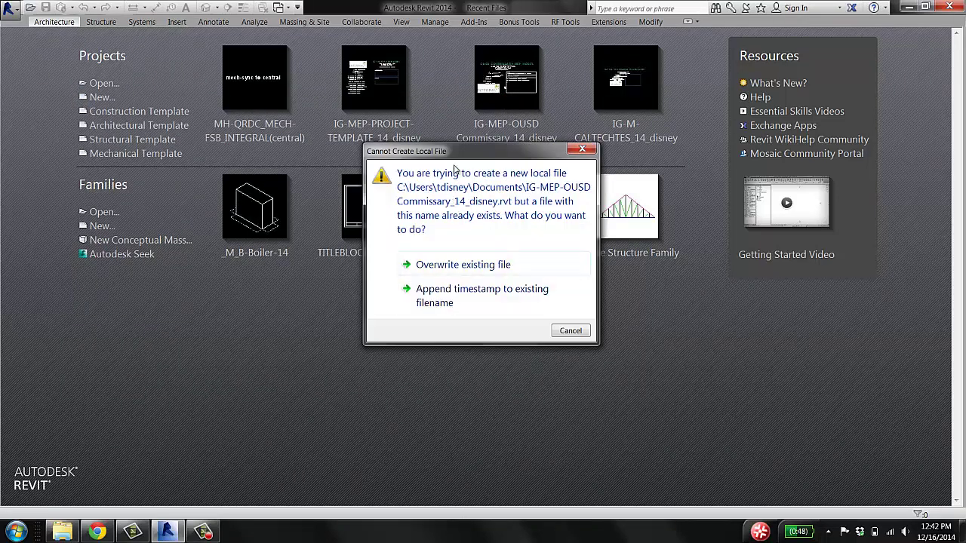
drag(453, 157, 365, 266)
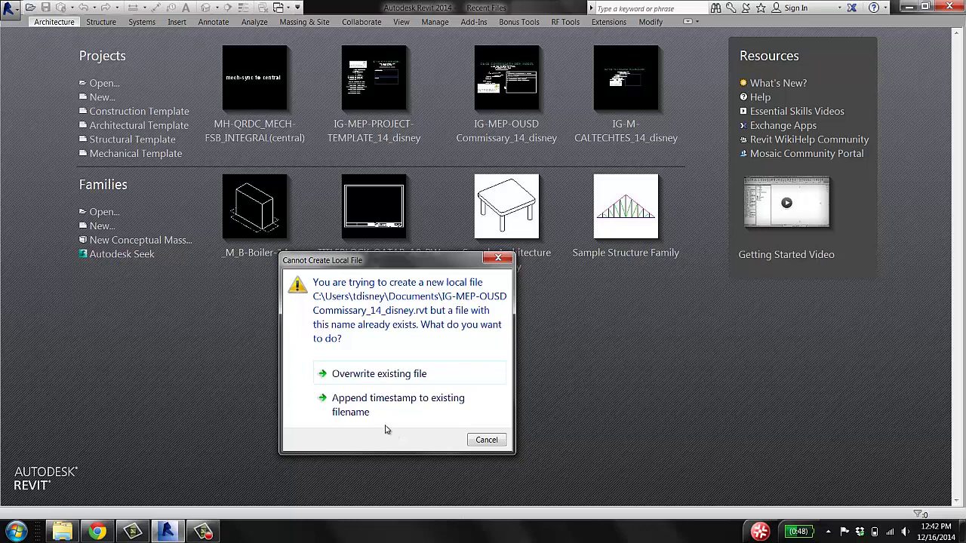
click(381, 375)
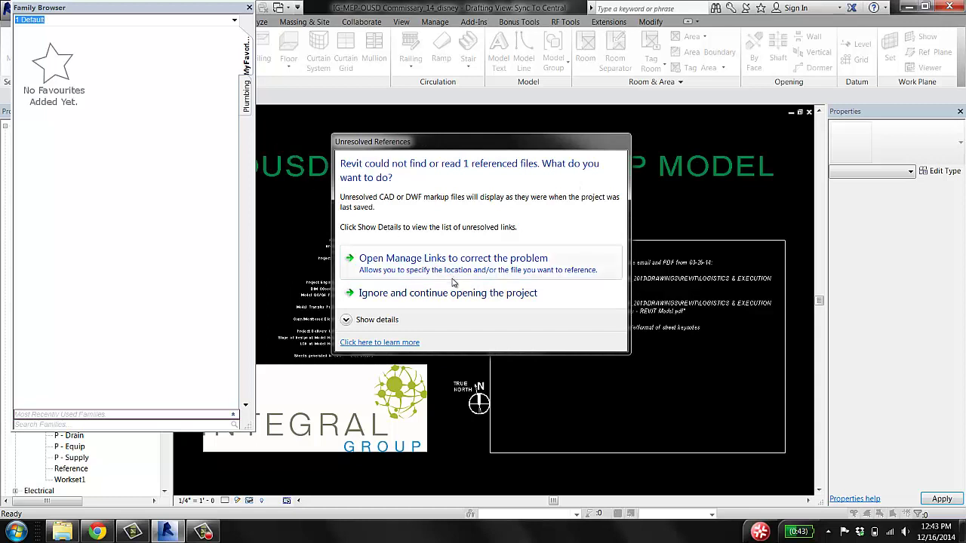
Ignore the missing linked file in Unresolved References and continue opening the project.
drag(443, 144, 460, 144)
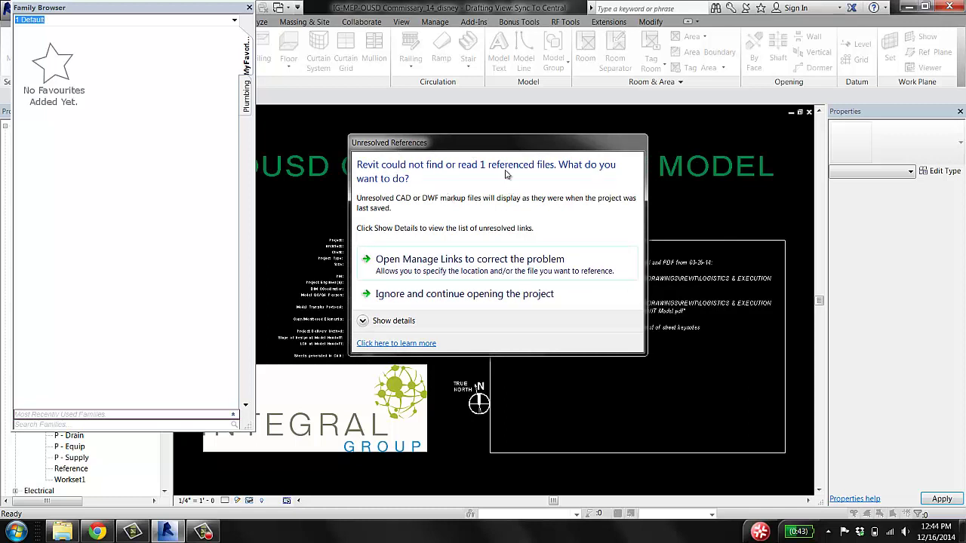
drag(489, 146, 504, 198)
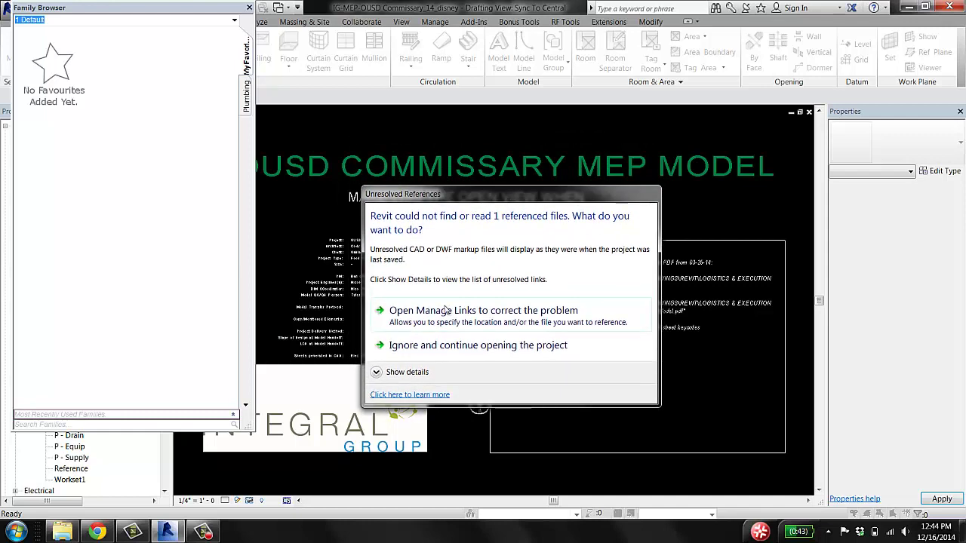
click(491, 345)
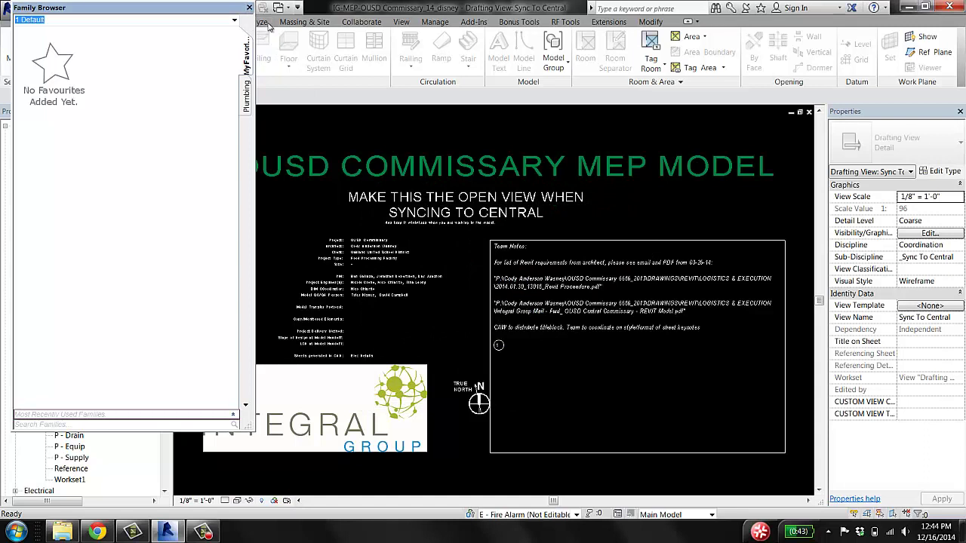
Close the Family Browser, select the Sync To Central view, collapse WORKSET QC and Mechanical, show Collaborate.
click(249, 9)
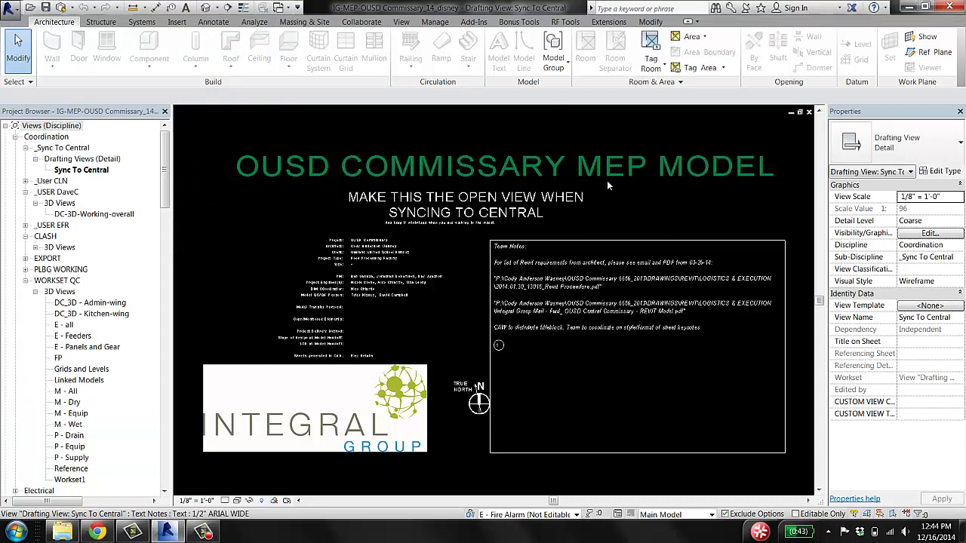
click(85, 174)
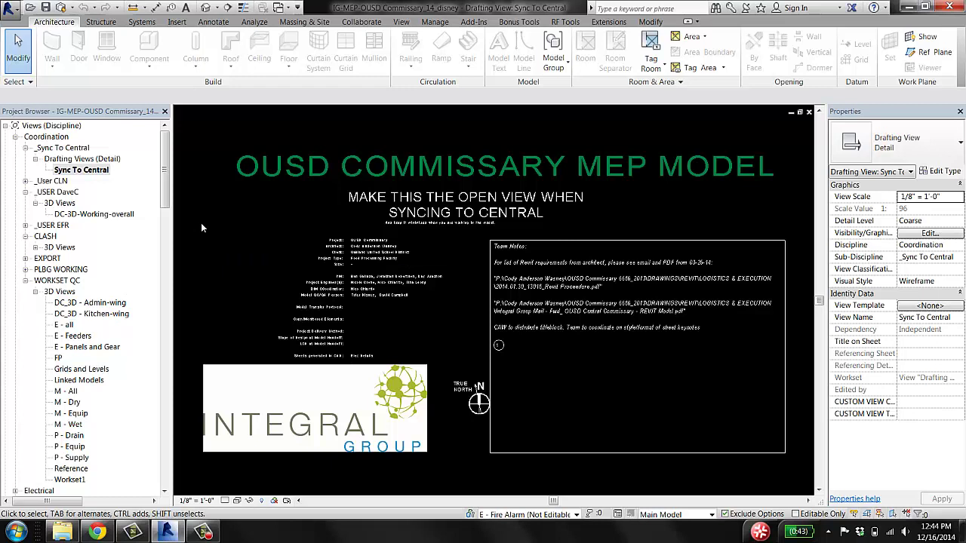
click(24, 280)
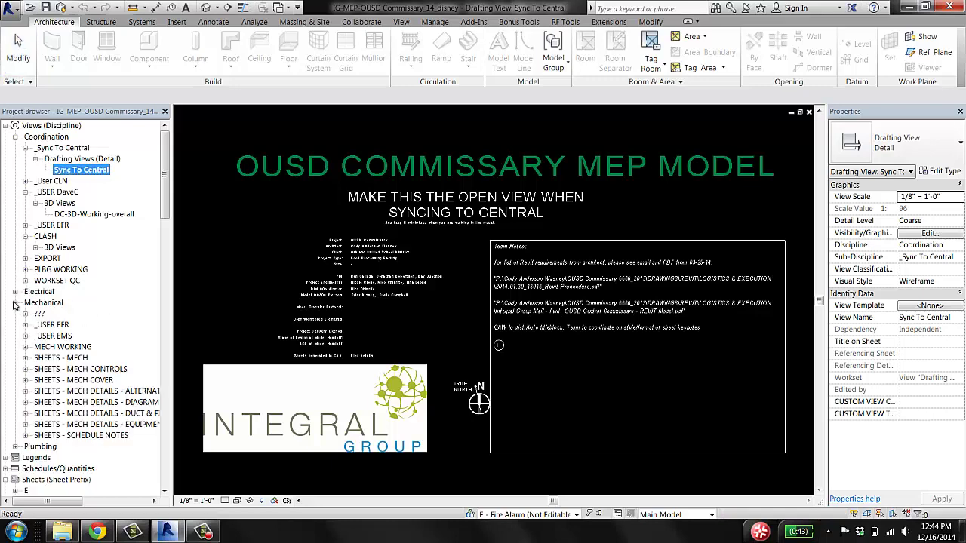
click(16, 303)
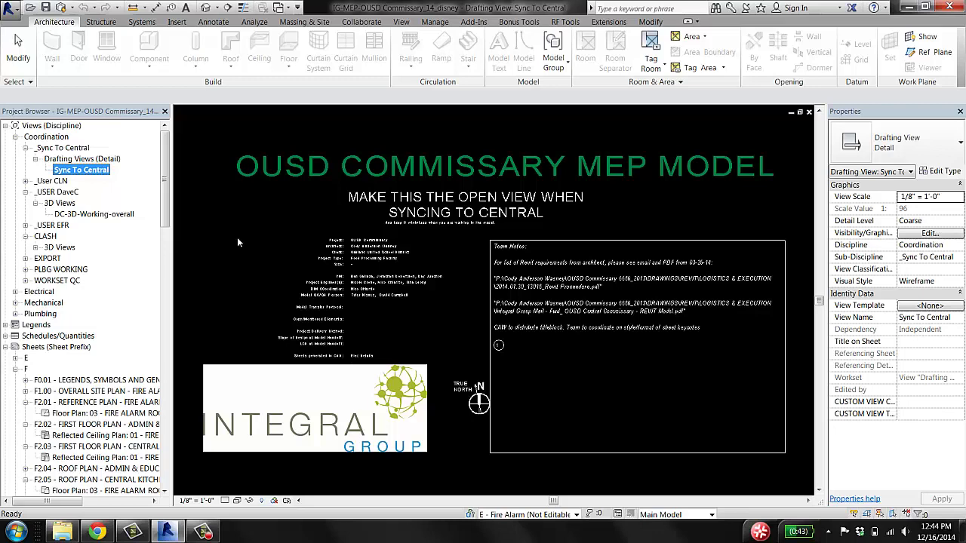
click(361, 22)
click(809, 112)
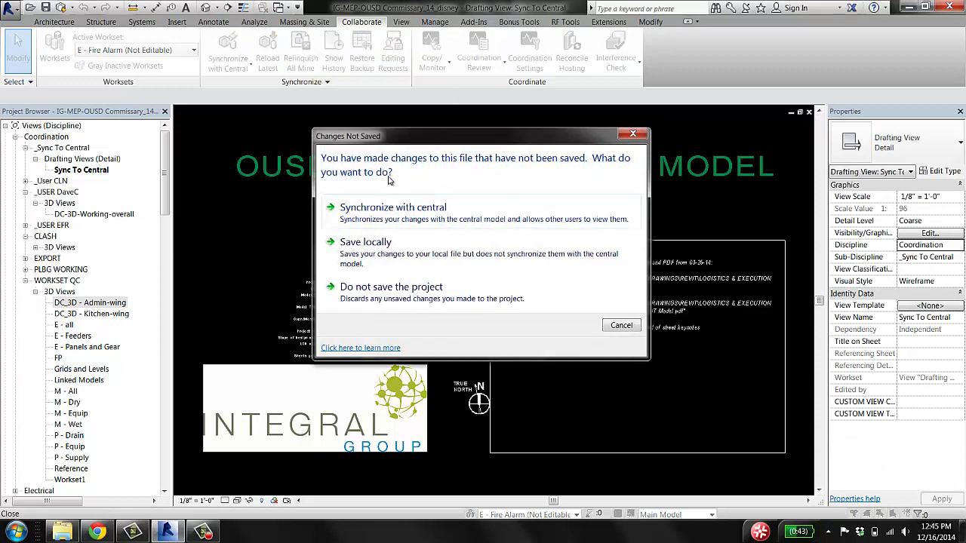
click(427, 302)
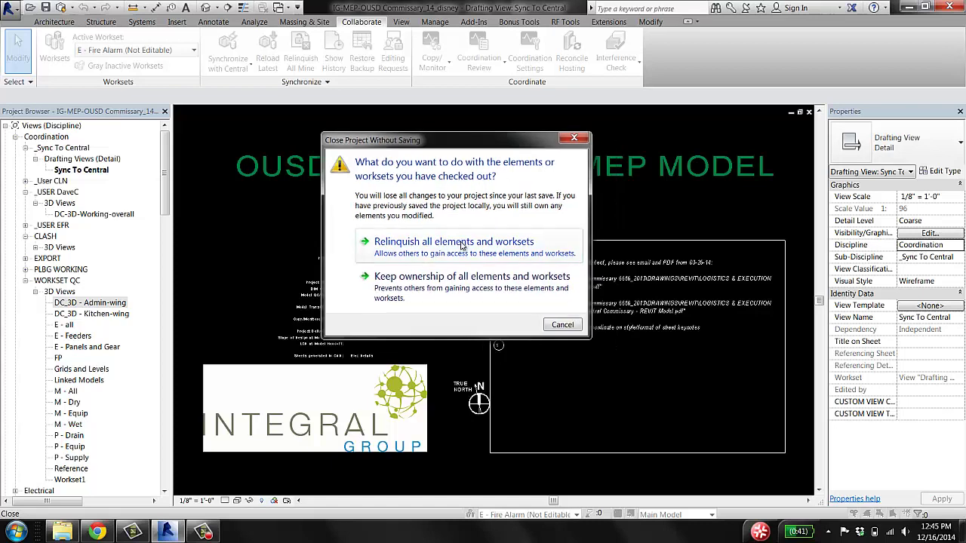
click(562, 324)
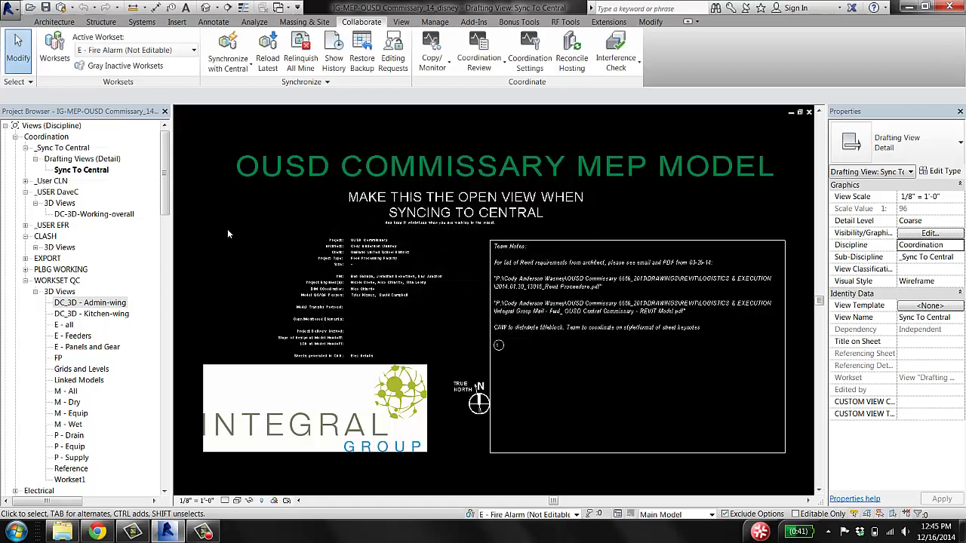
click(26, 280)
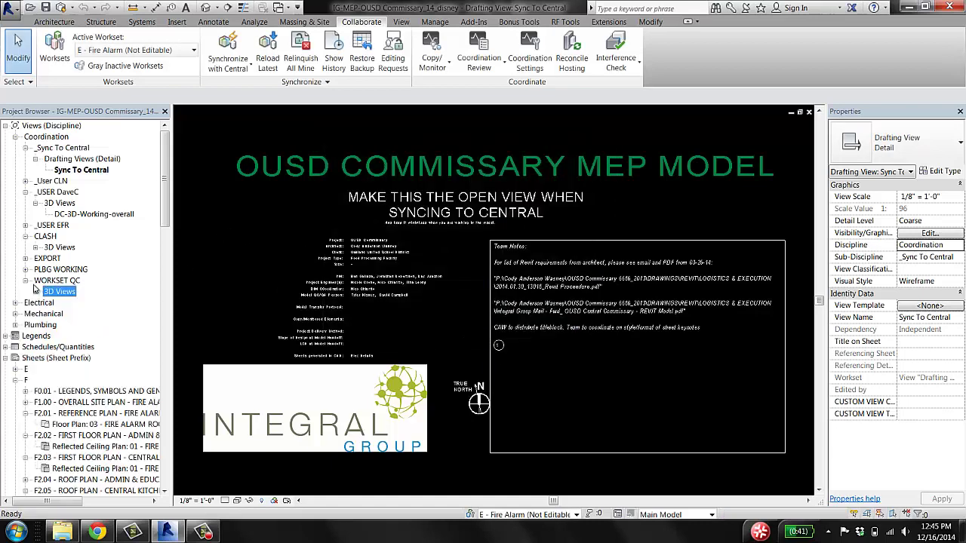
click(221, 217)
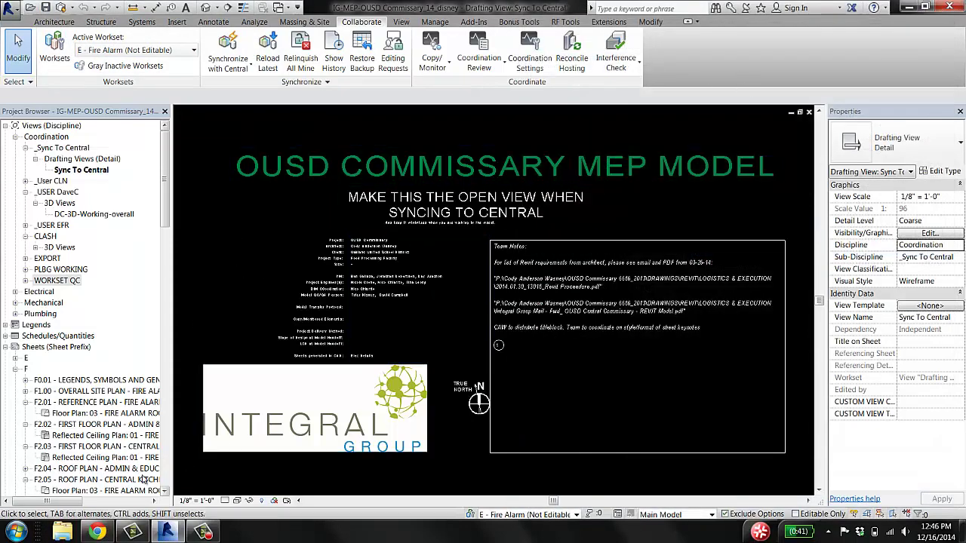
Open My Documents from the Start menu and select the local file IG-MEP-OUSD Commissary_14_disney.
click(26, 537)
click(190, 263)
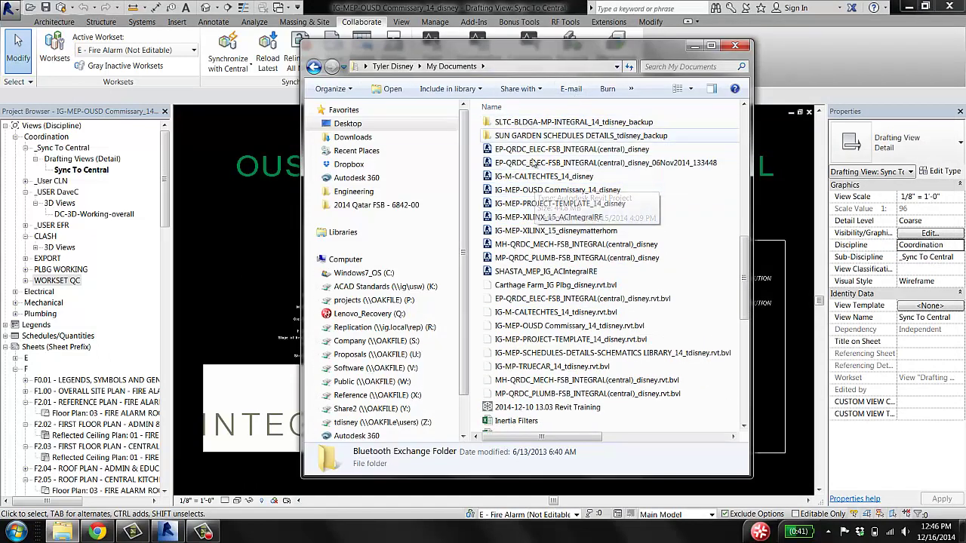
click(577, 192)
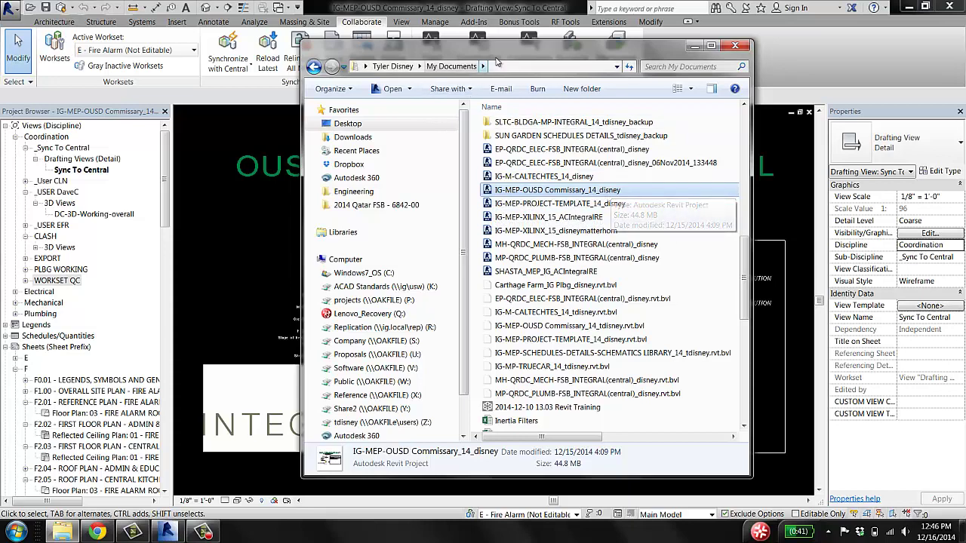
drag(498, 58, 649, 149)
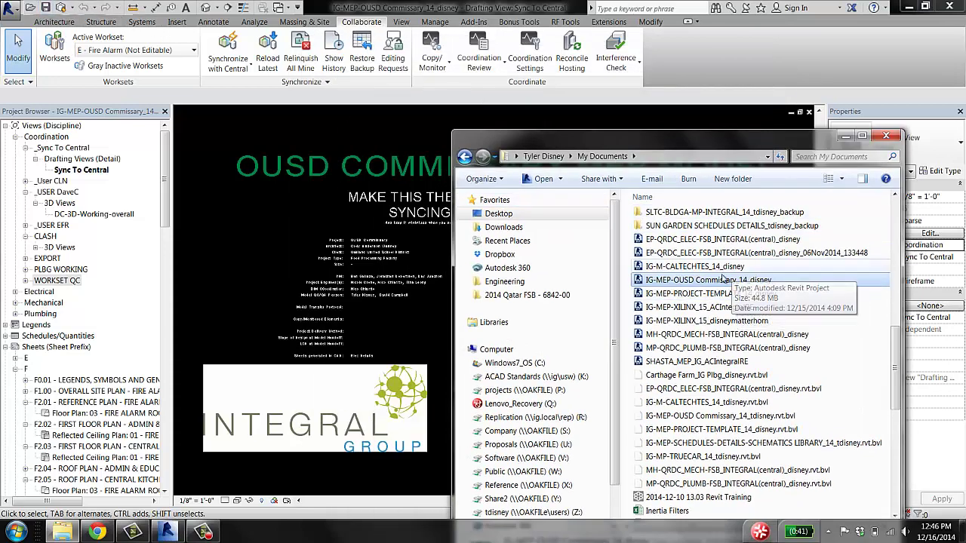
Return to Revit and run Synchronize Now from the Synchronize with Central dropdown.
click(313, 277)
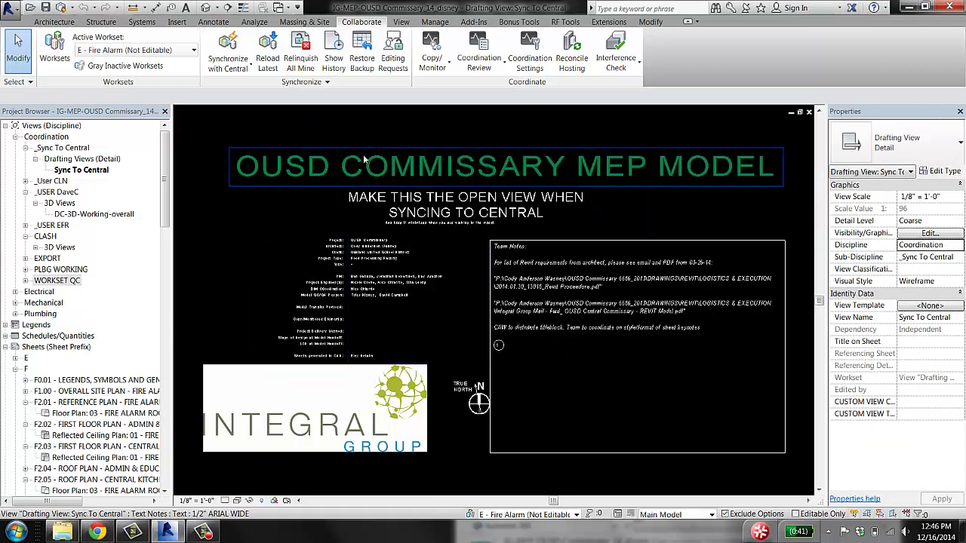
click(229, 65)
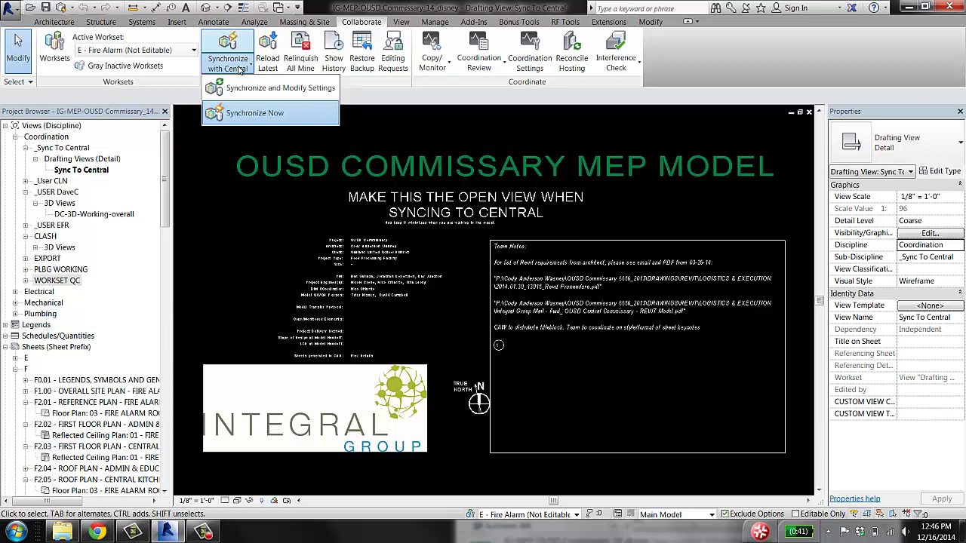
click(277, 113)
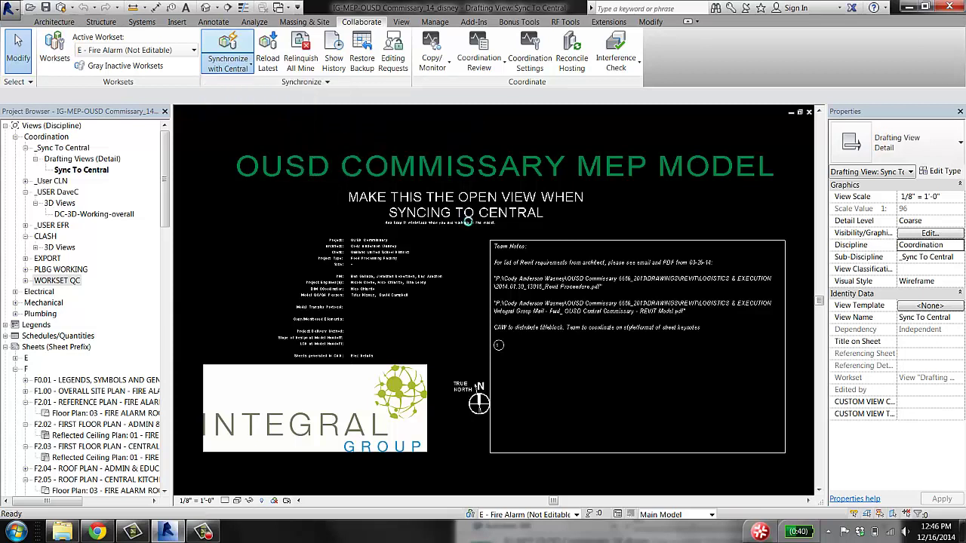